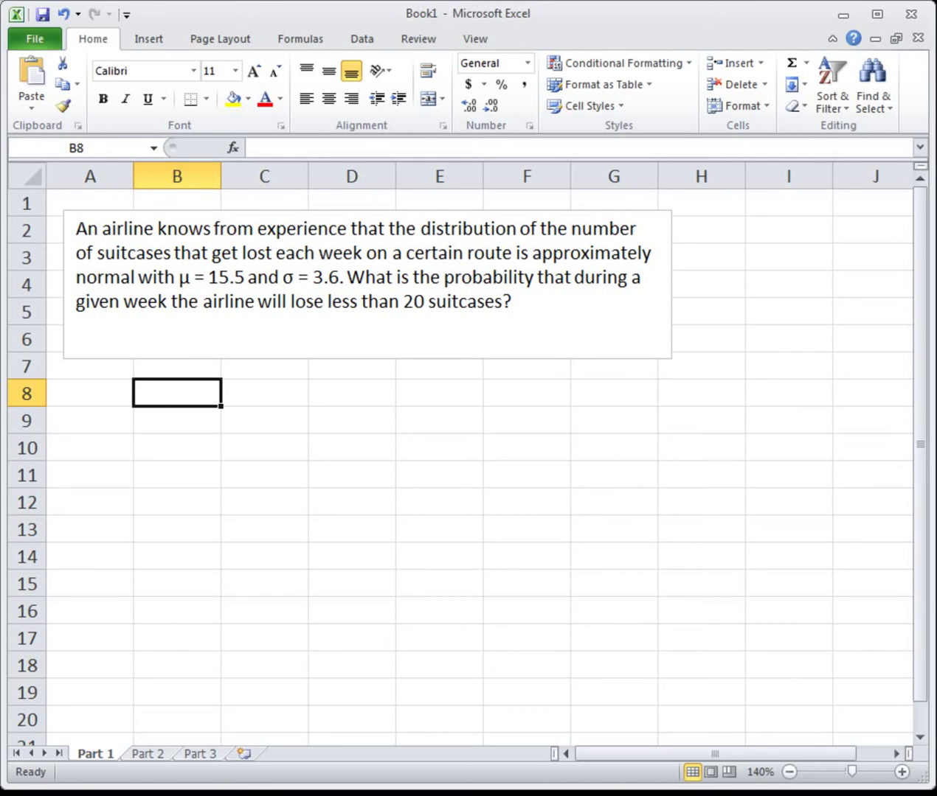
- Enter the label P(X<20) in cell B8 of the Part 1 sheet
type("P")
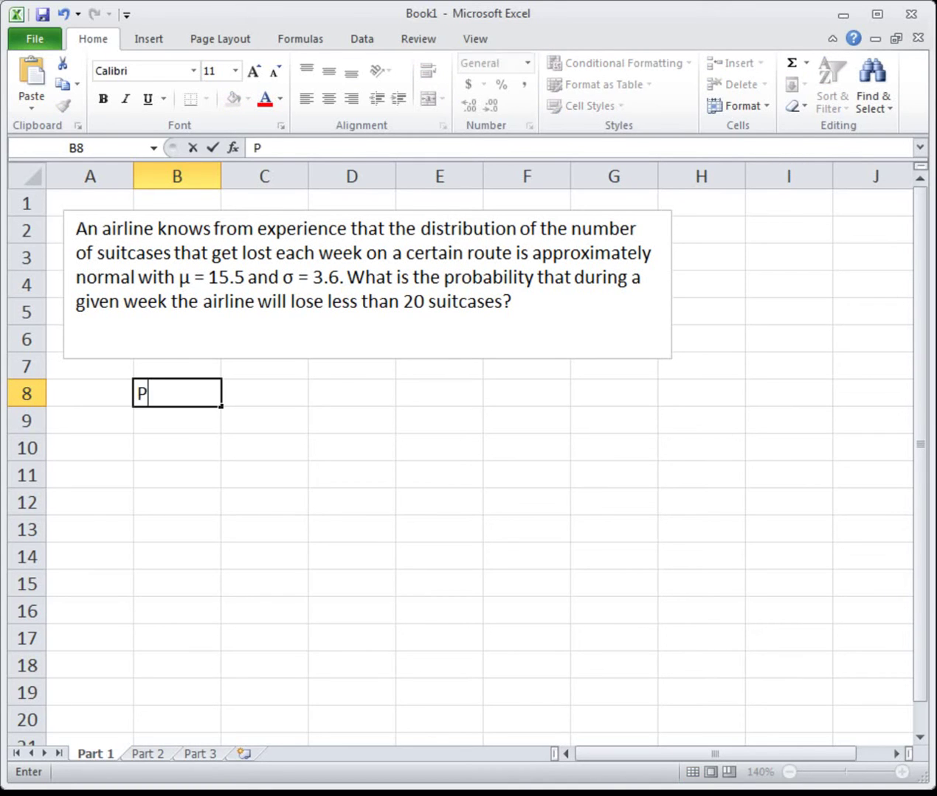
type("(X<20)")
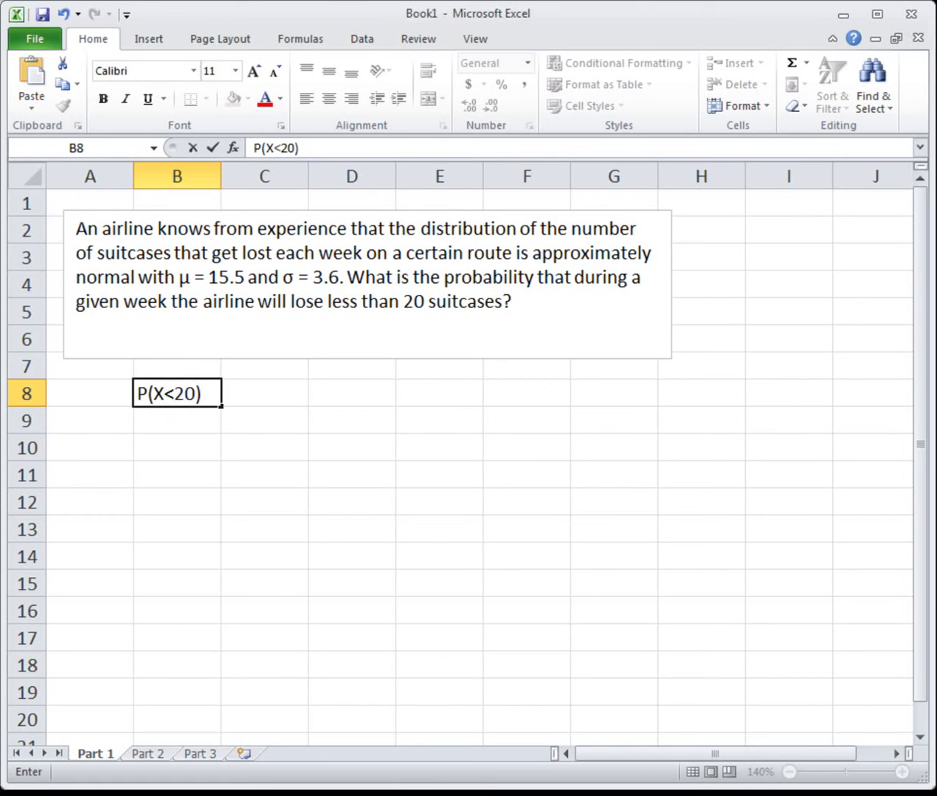
key("Tab")
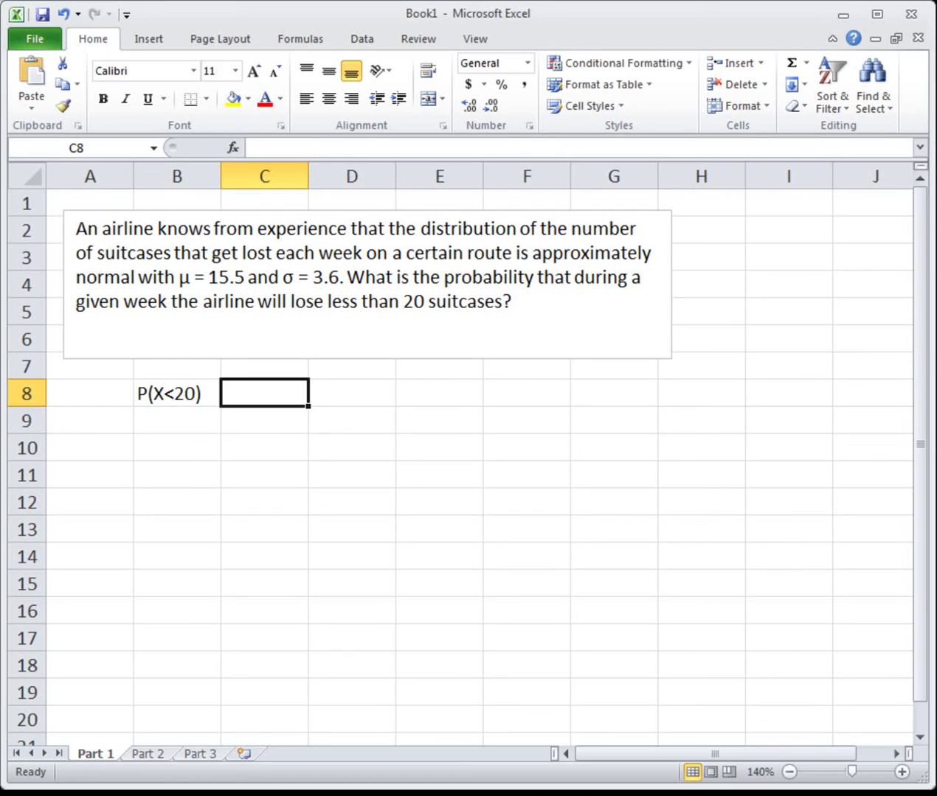
- Insert the NORM.DIST function into cell C8 through the function picker
left_click(232, 147)
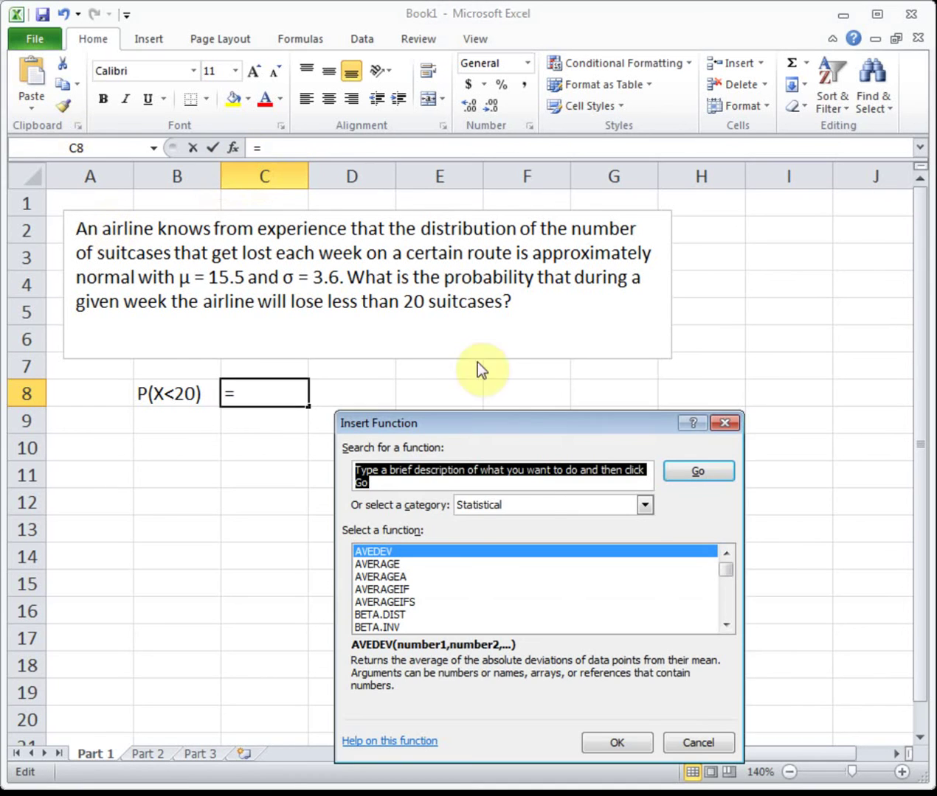
left_click_drag(724, 621, 725, 623)
left_click(398, 576)
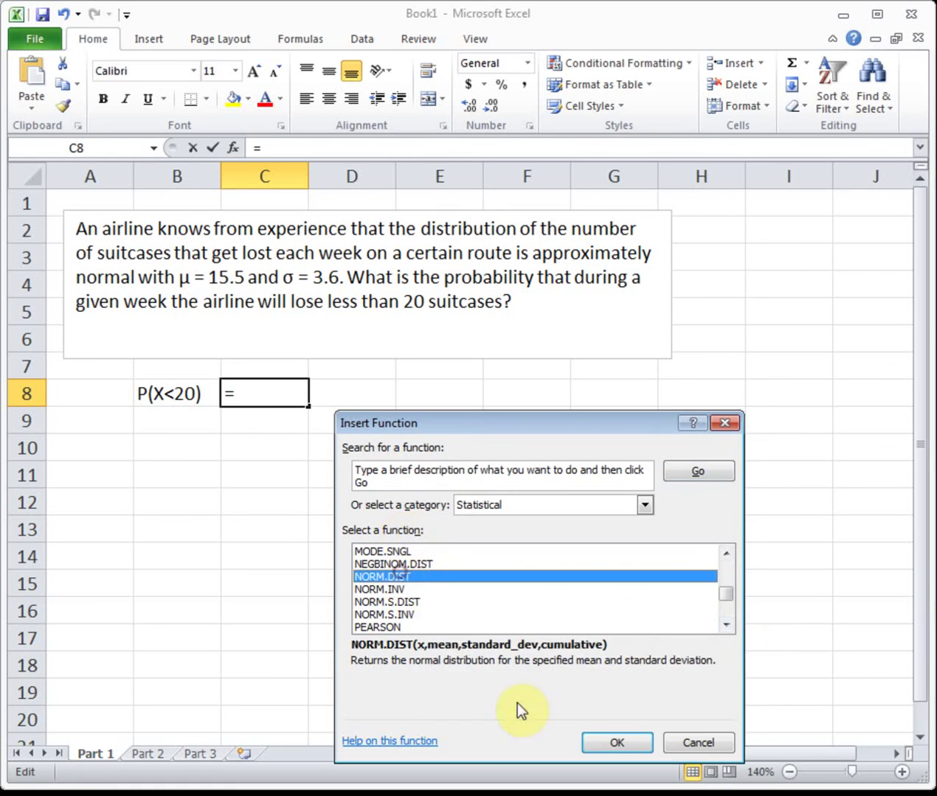
left_click(599, 743)
- Fill NORM.DIST with X 20, Mean 15.5, Standard_dev 3.6, Cumulative TRUE, giving 0.89435
left_click(489, 493)
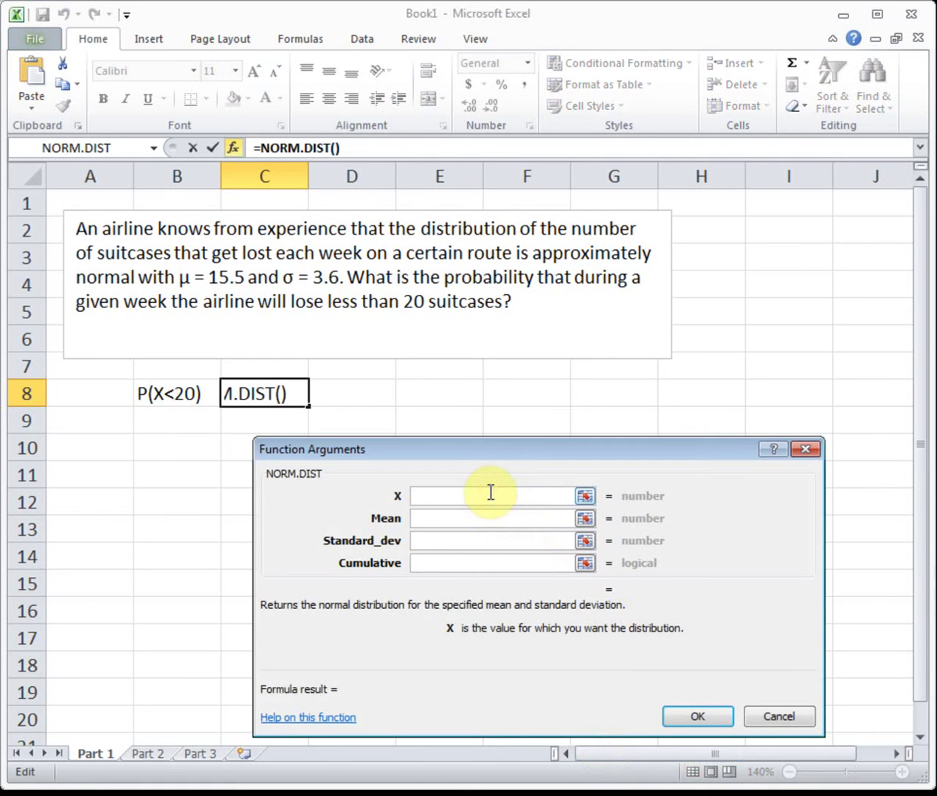
type("20")
left_click(488, 522)
type("15.5")
left_click(489, 546)
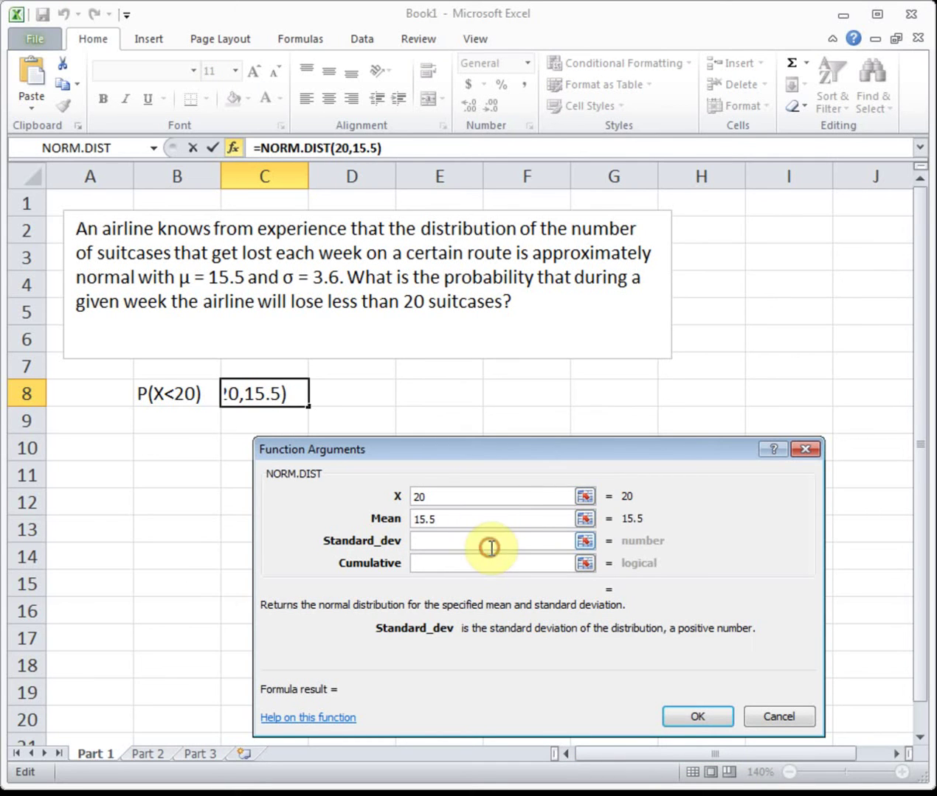
type("3.6")
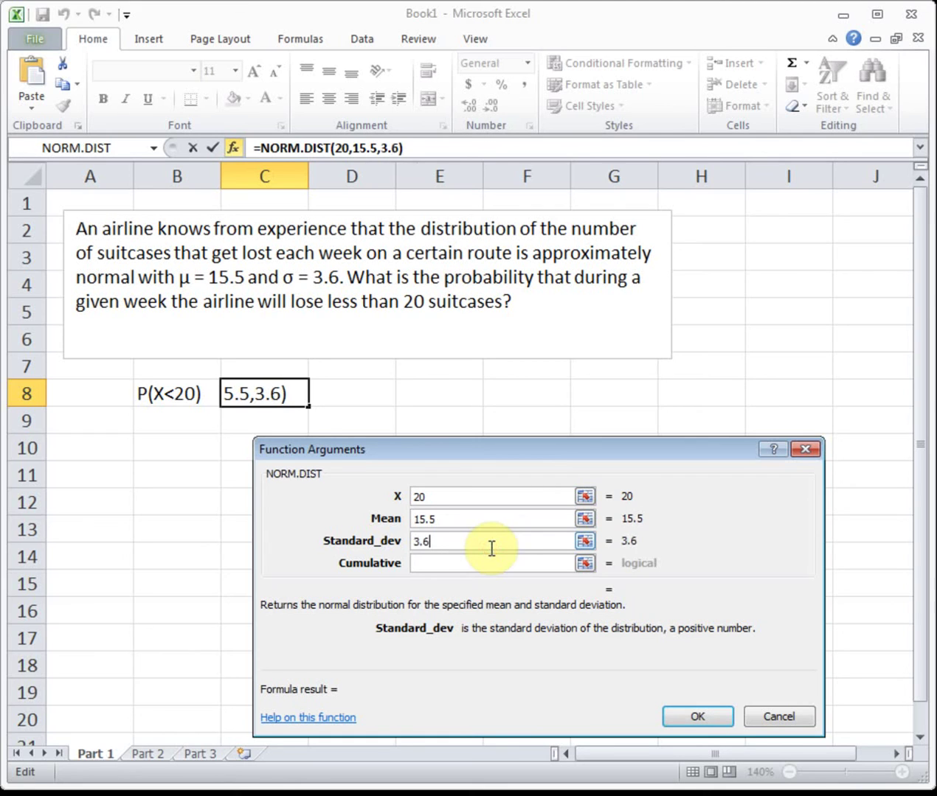
left_click(494, 569)
type("true")
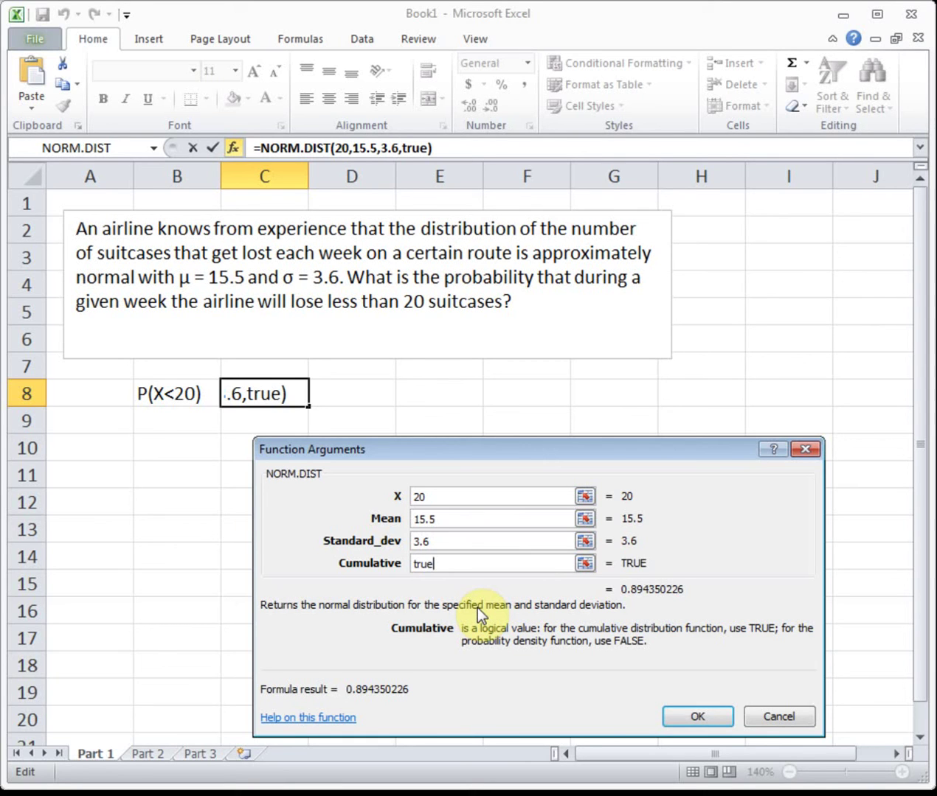
left_click(713, 717)
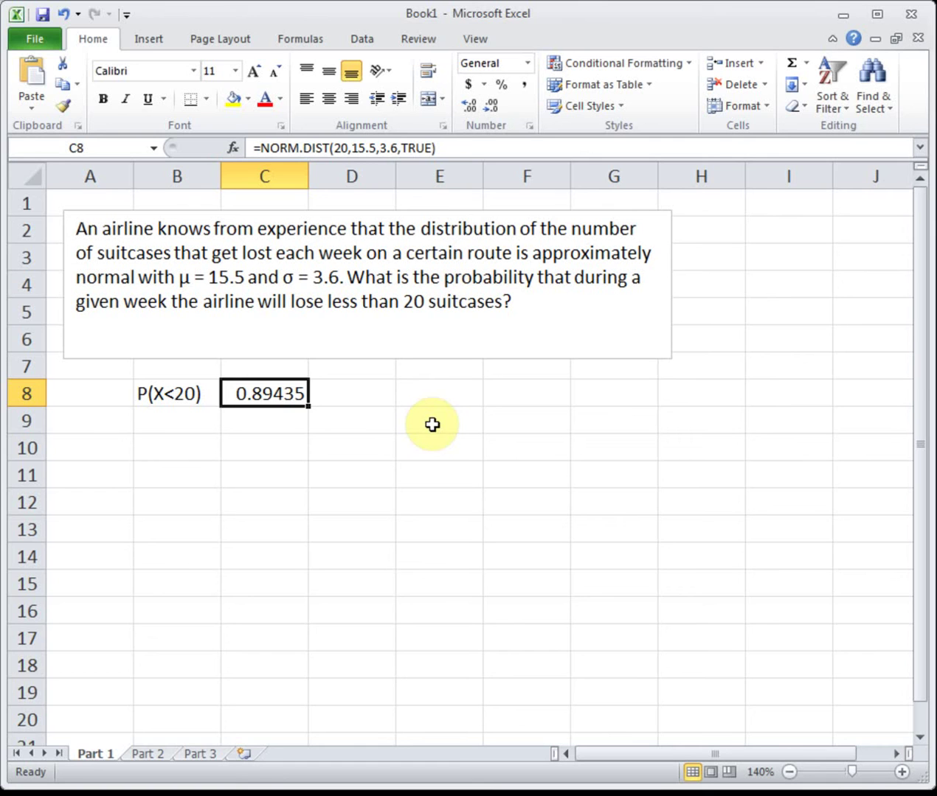
- On the Part 2 sheet, type the label P(X>20) into cell B9
left_click(148, 754)
left_click(252, 552)
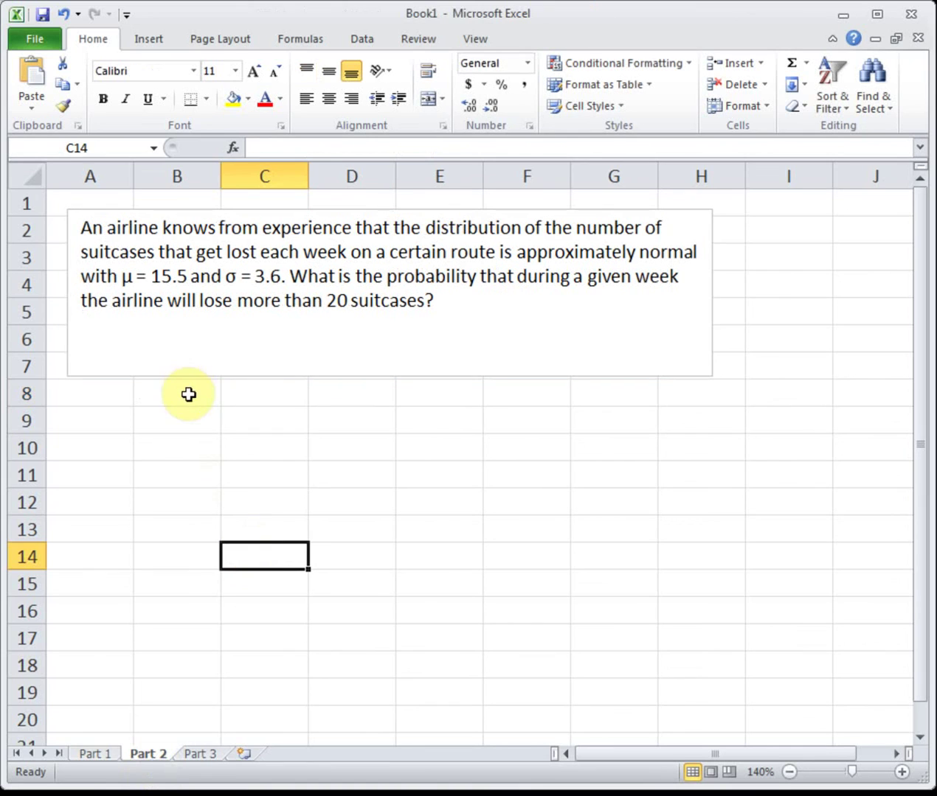
left_click(175, 413)
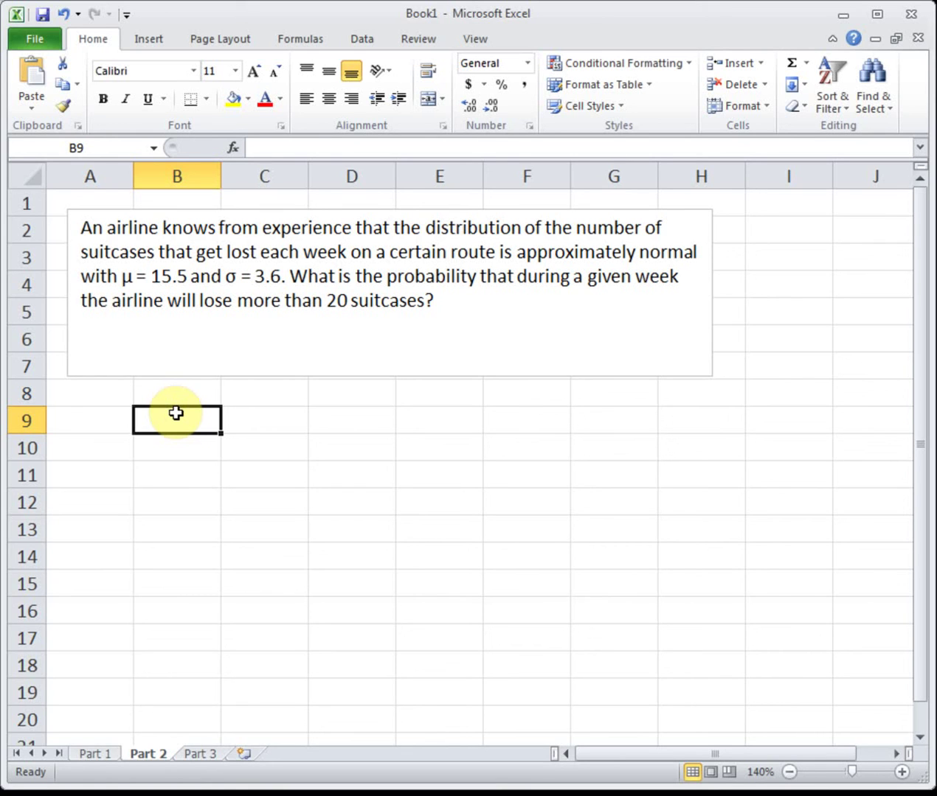
type("P(X")
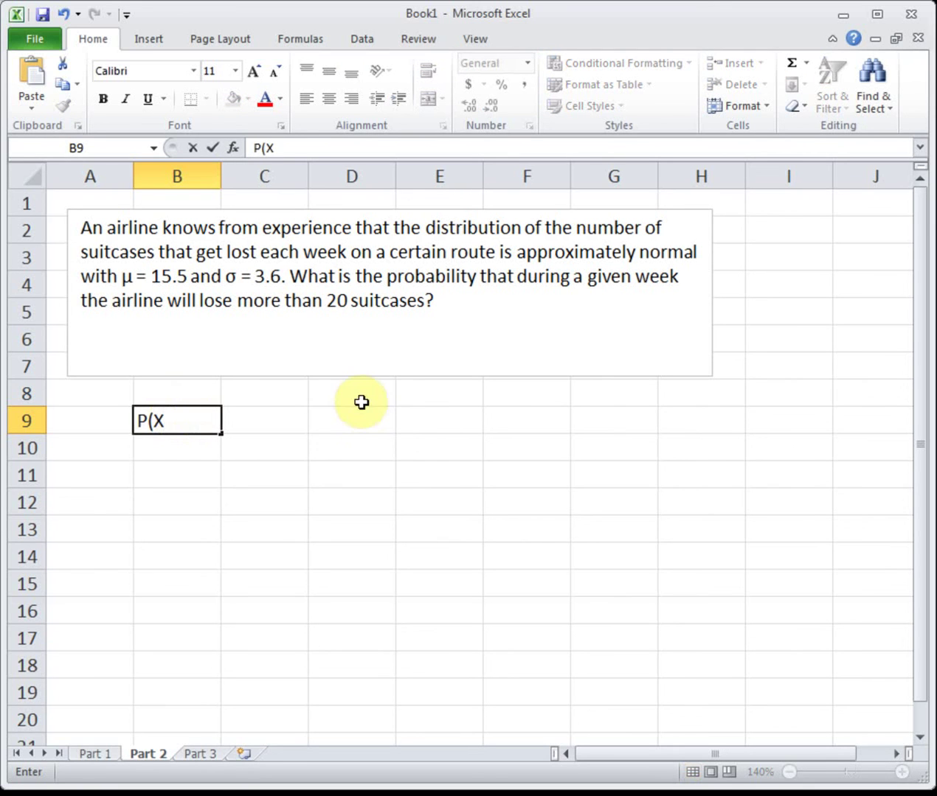
type(">20)")
- Commit the P(X>20) label in B9 and move to C9
key("Tab")
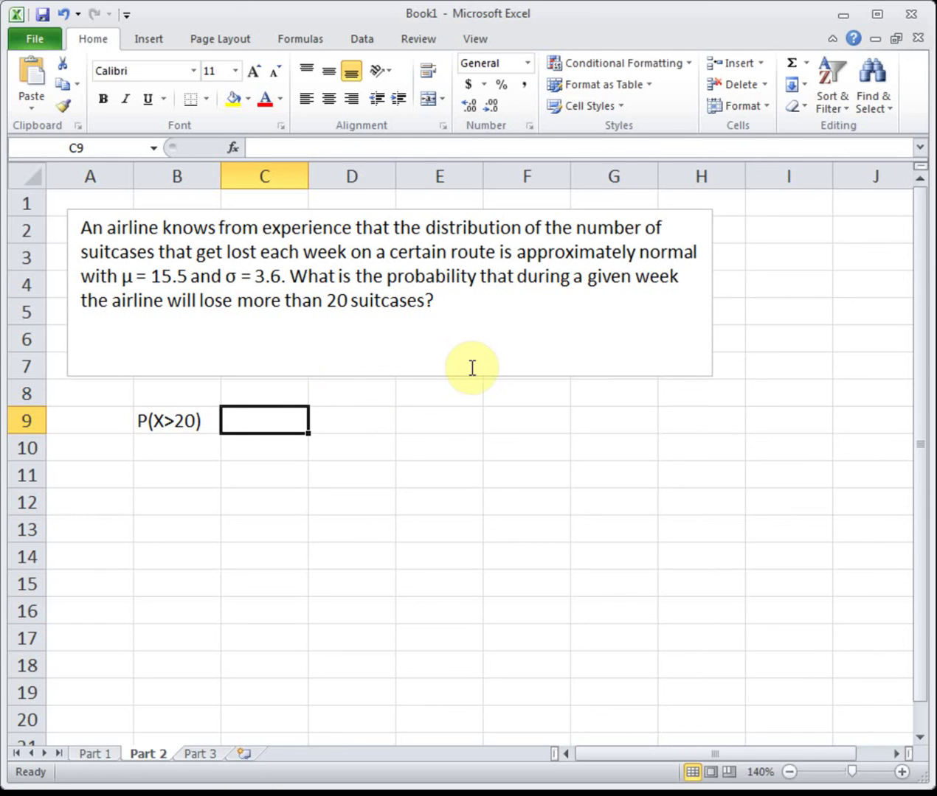
- Enter =1-NORM.DIST(20,15.5,3.6,TRUE) in C9 for 0.10565, then go to Part 3
type("=")
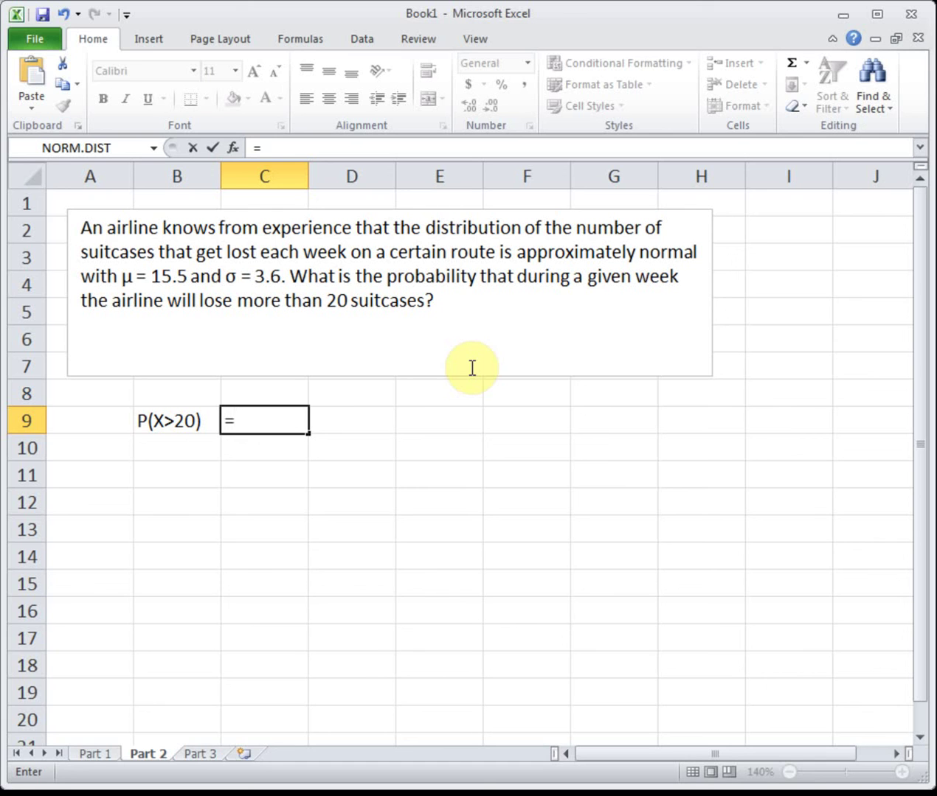
type("1-norm.dist(")
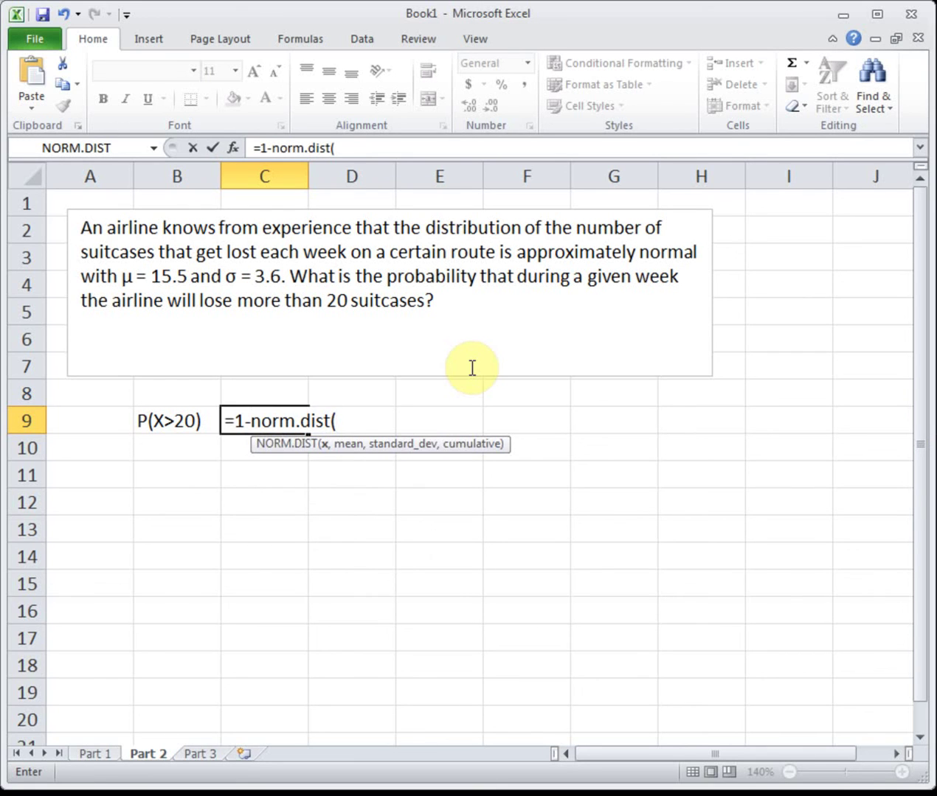
type("20,")
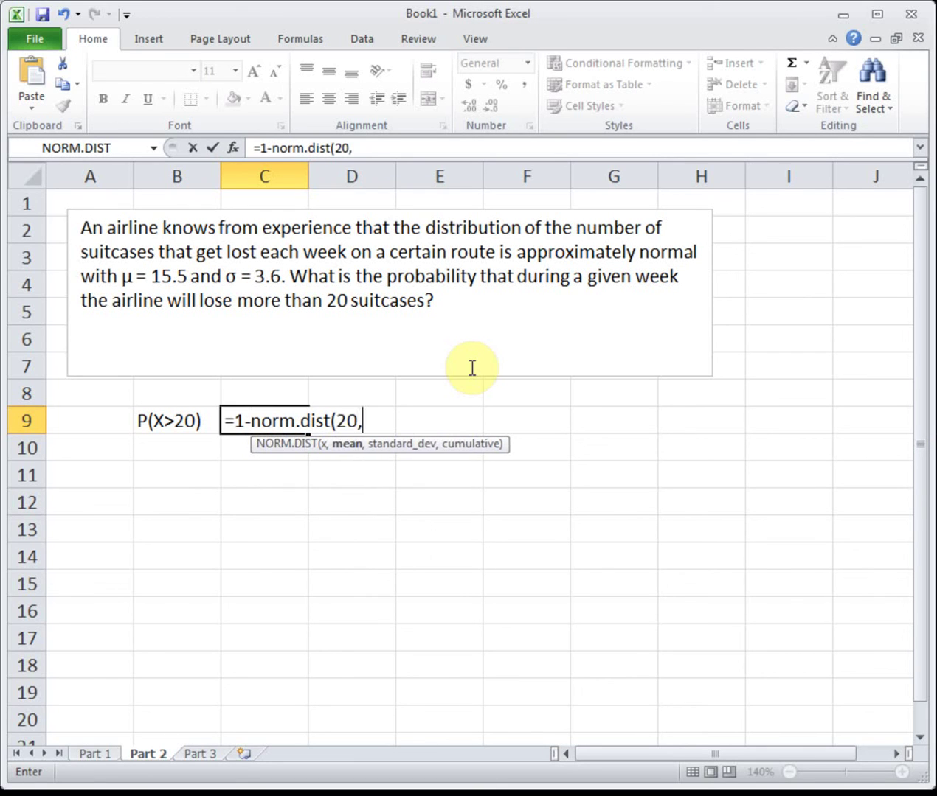
type(" 15.5, ")
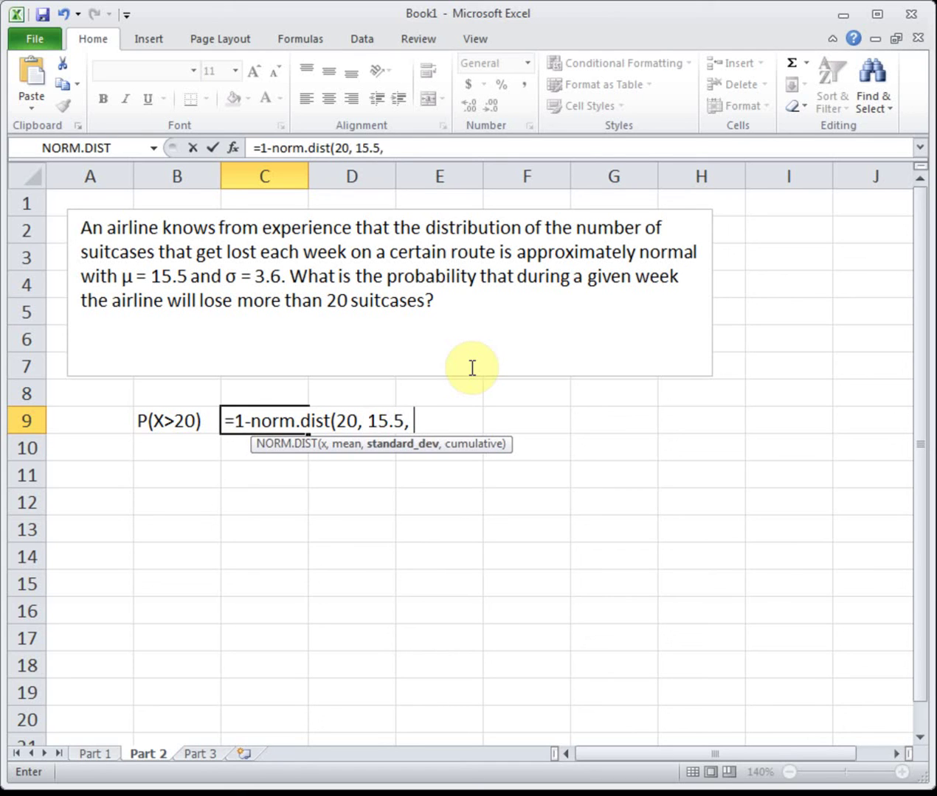
type("3.6, true)")
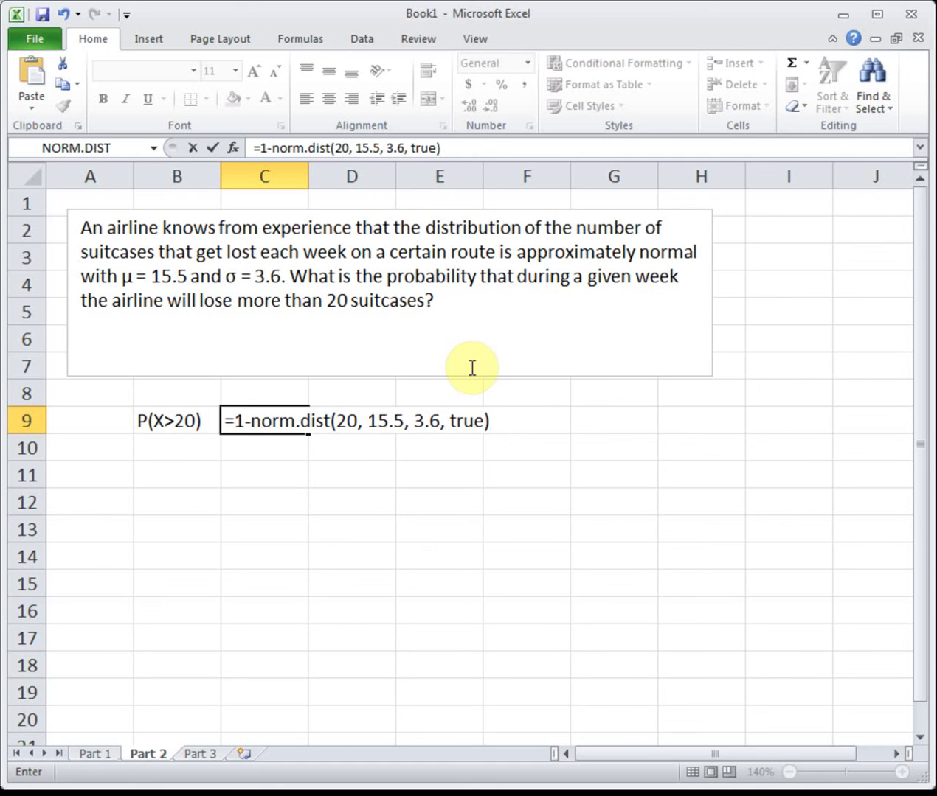
key("Return")
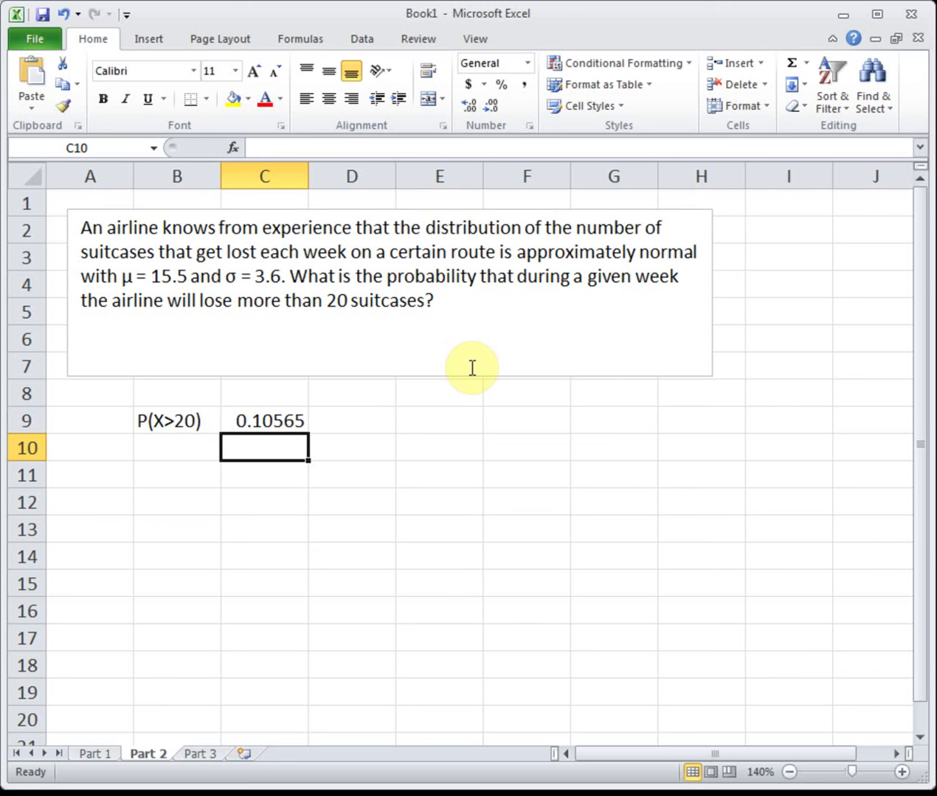
left_click(201, 754)
- Enter P(10<X<20) in B8 and autofit column B to fit the label
left_click(155, 411)
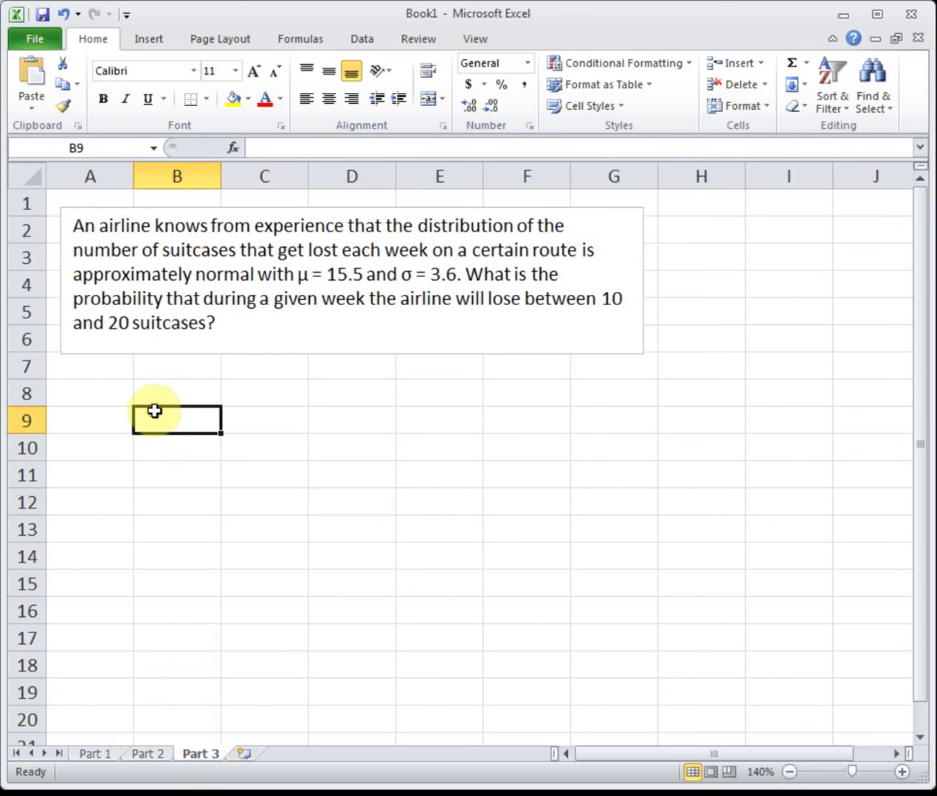
left_click(152, 399)
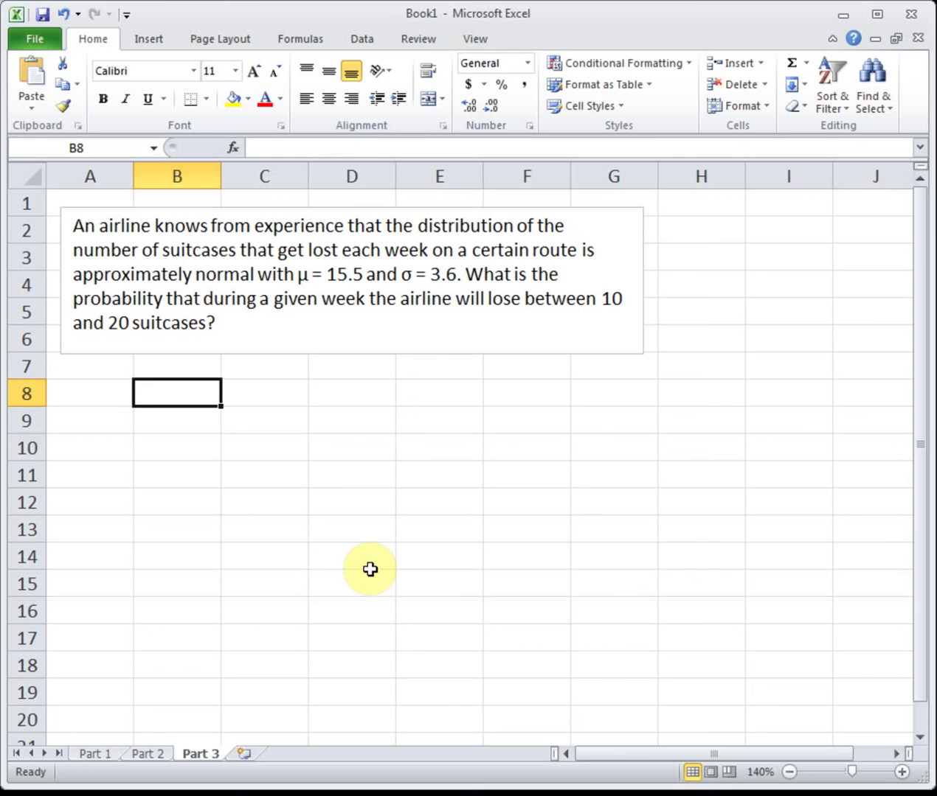
type("P(10<X<20)")
left_click(321, 448)
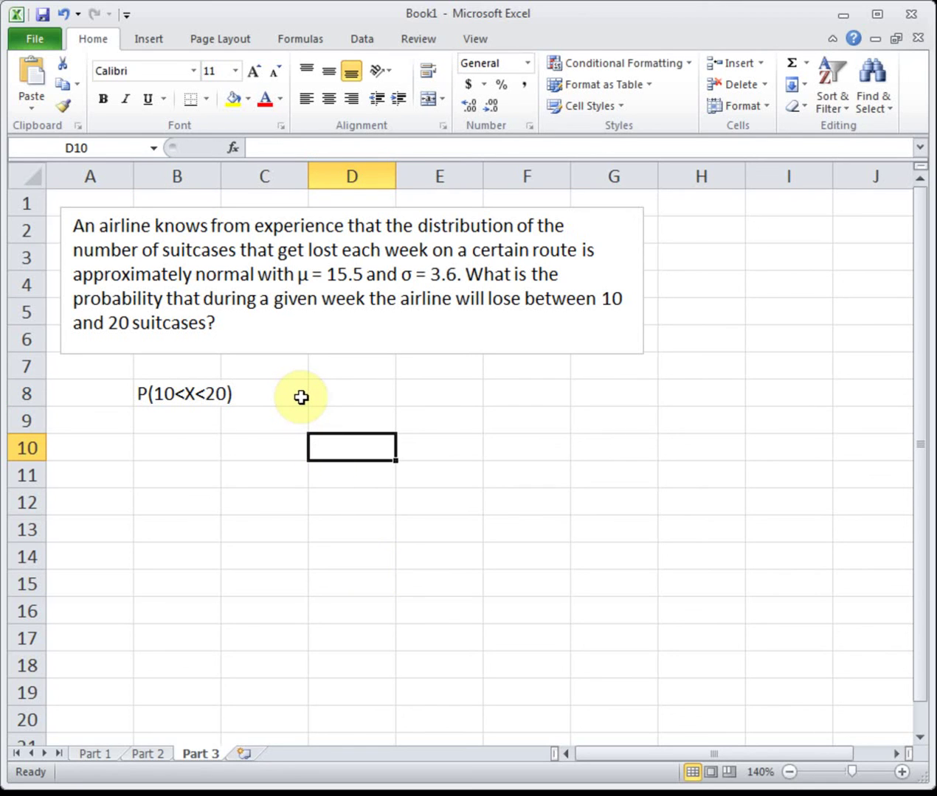
double_click(219, 166)
left_click(266, 393)
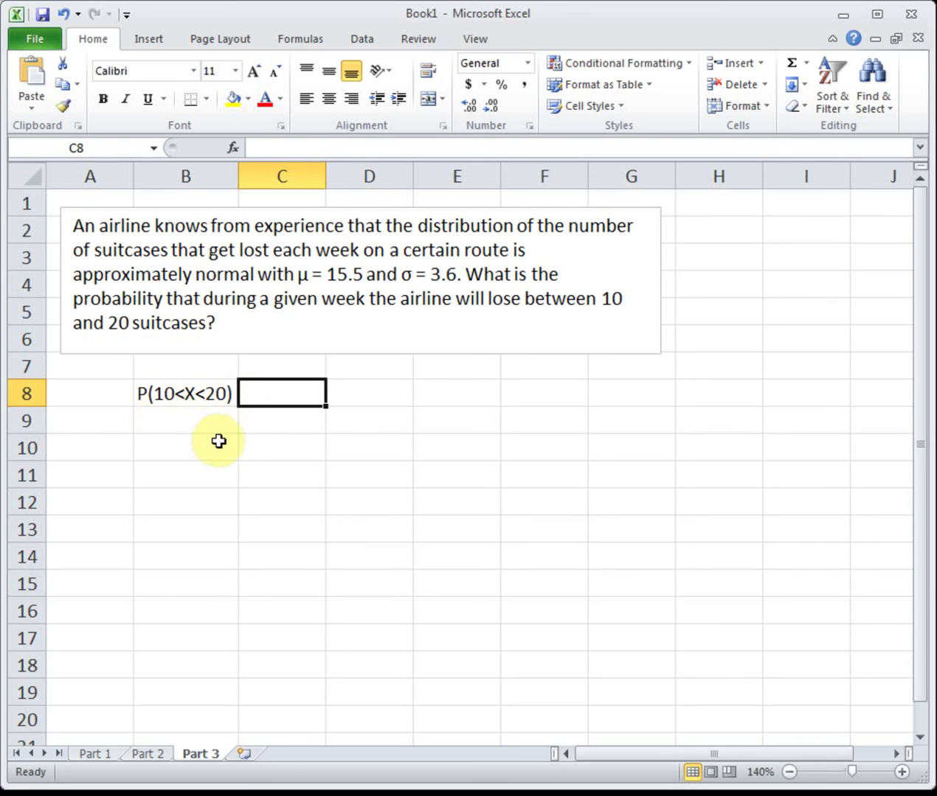
- Enter =NORM.DIST(20,15.5,3.6,TRUE)-NORM.DIST(10,15.5,3.6,TRUE) in C8, giving 0.83107
type("=")
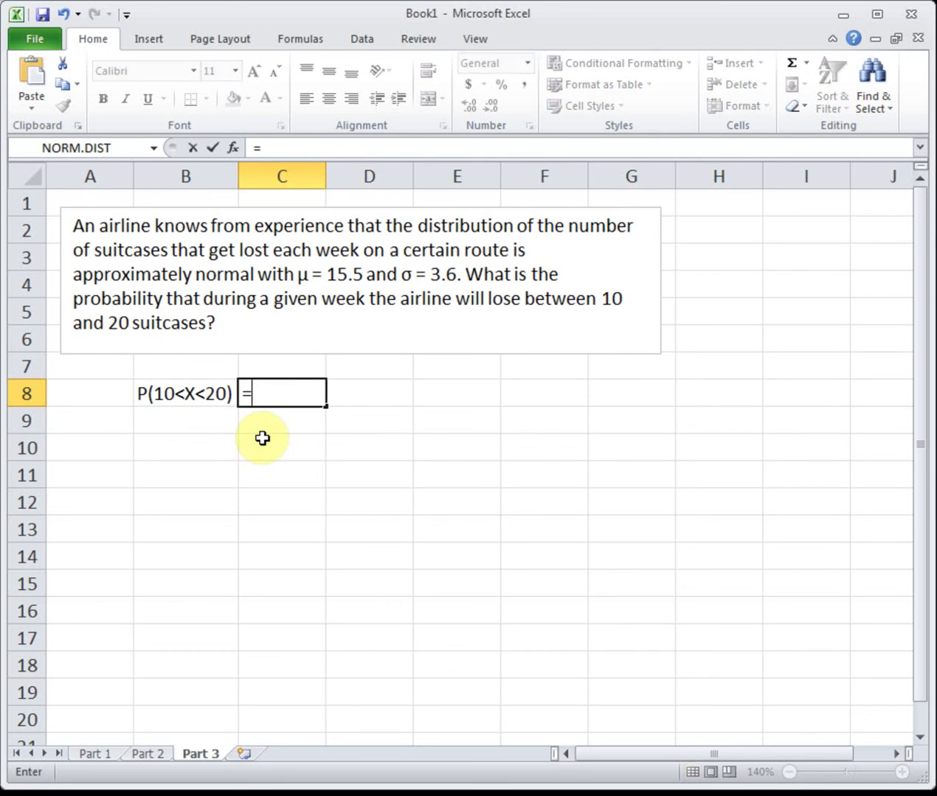
type("norm.dist(20,15.5,3.6,true)-norm")
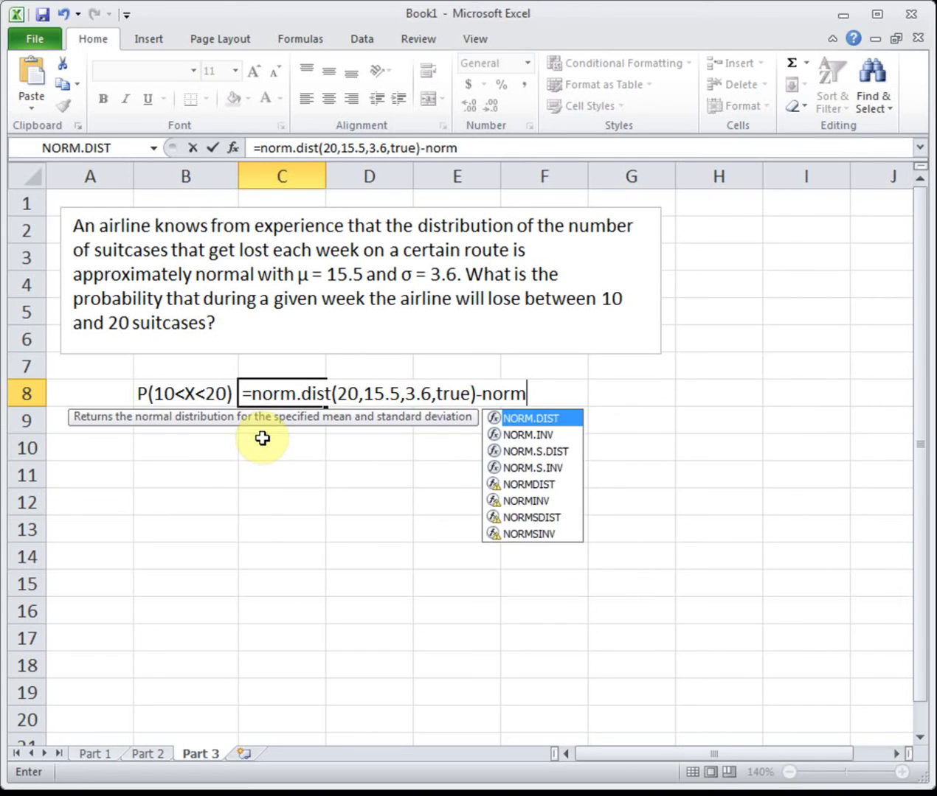
type(".dist(10")
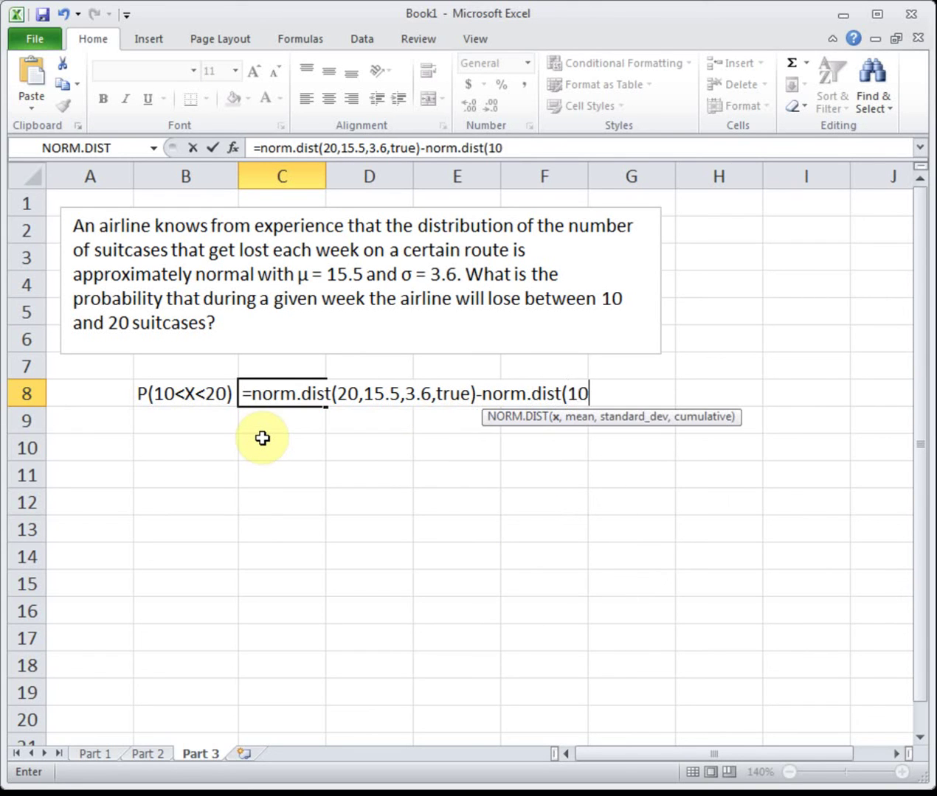
type(",15.5,3.6,t")
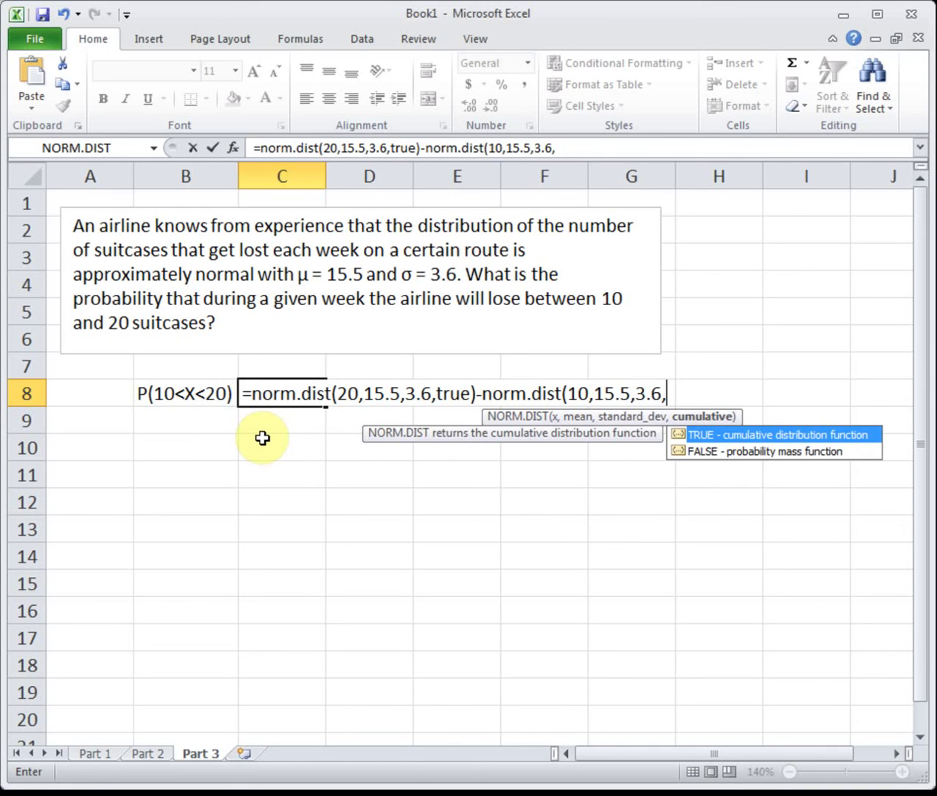
type("rue)")
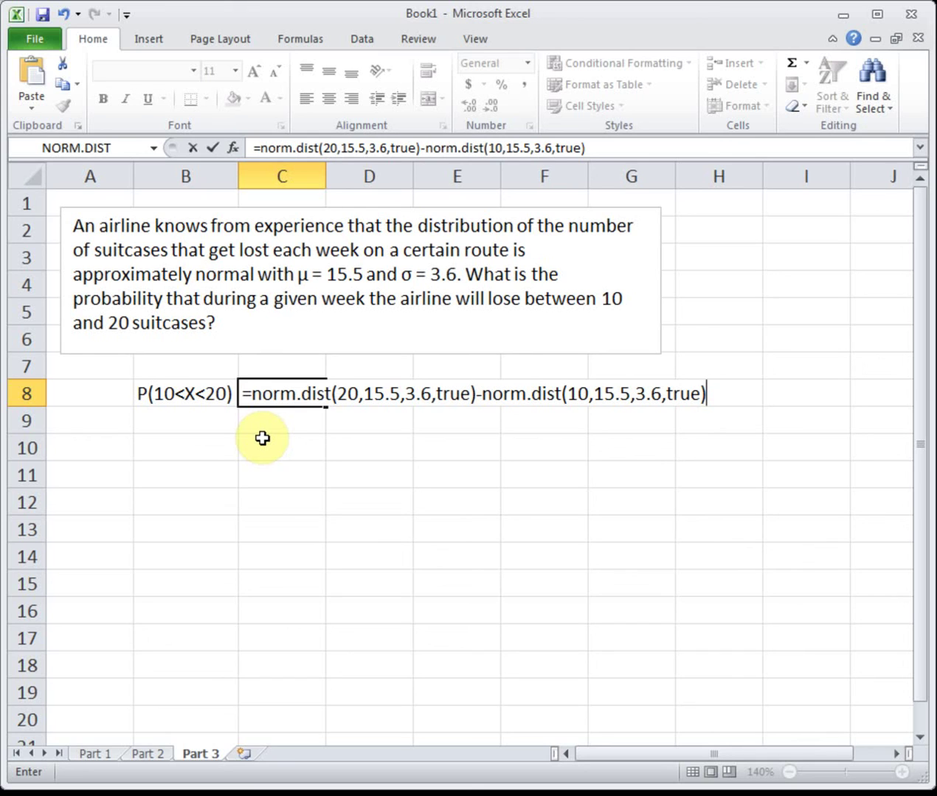
key("Return")
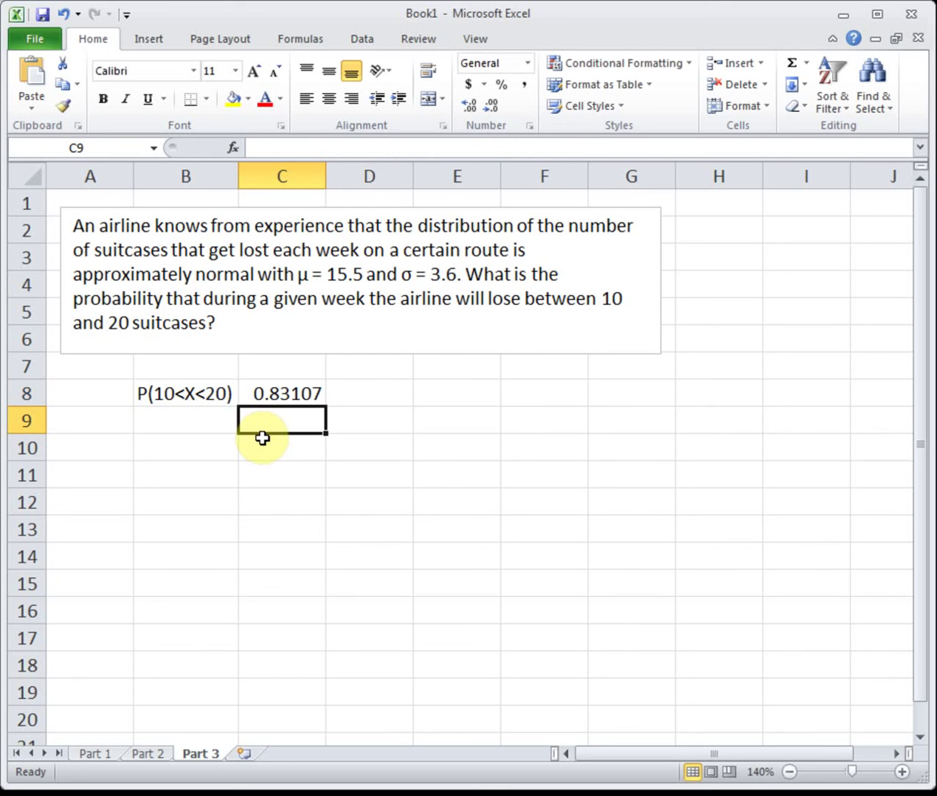